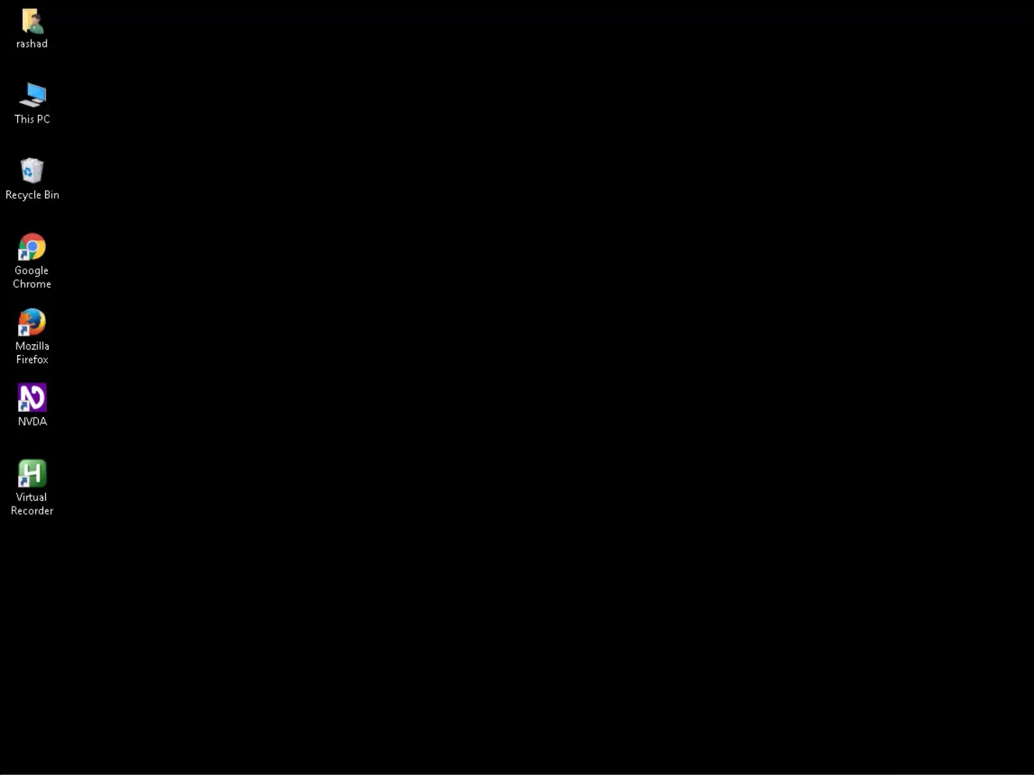
Step: Open the Create Portable NVDA dialog through NVDA's own tools
key(Insert+n)
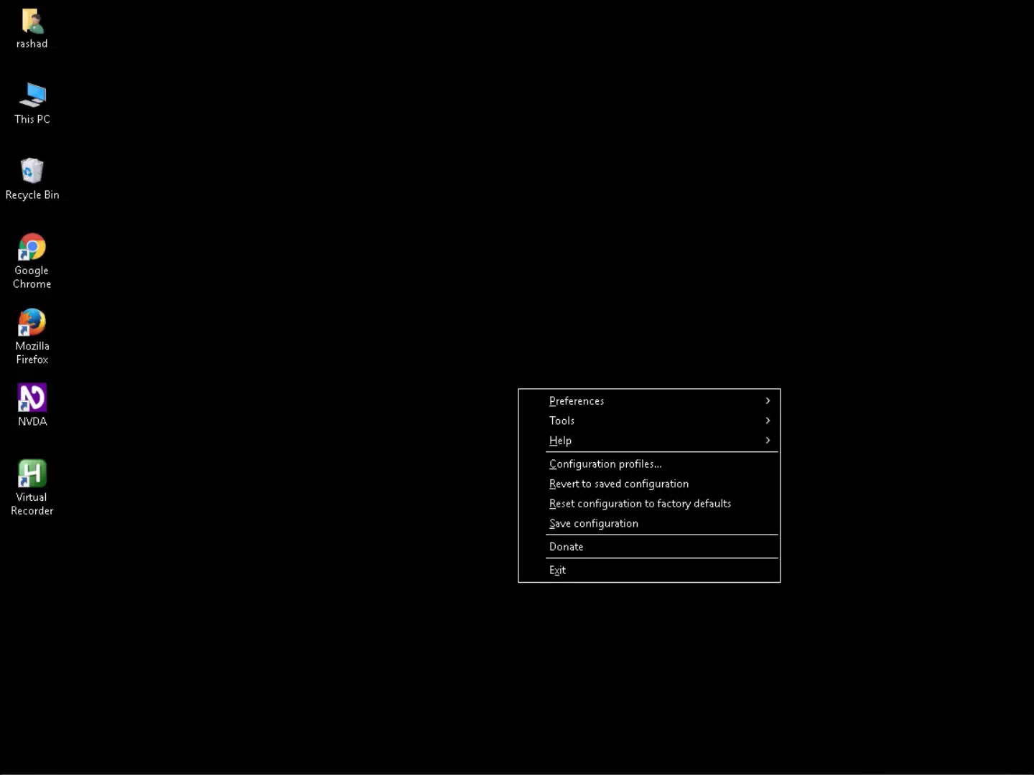
key(Down)
key(Down)
key(Right)
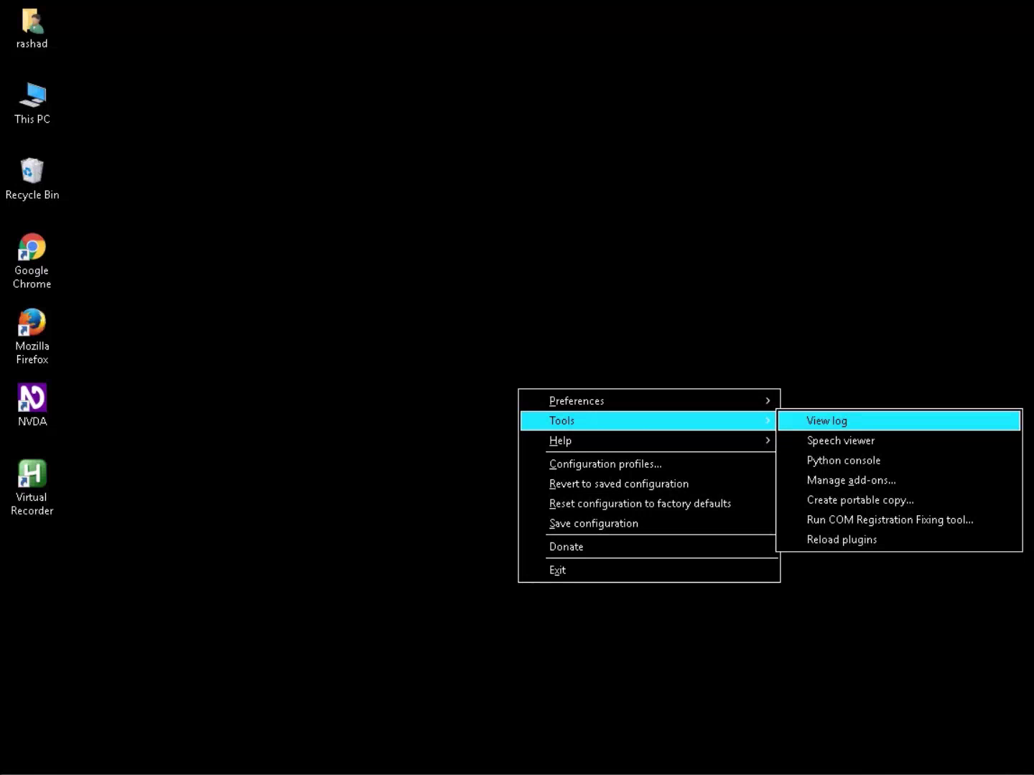
key(Up)
key(Up)
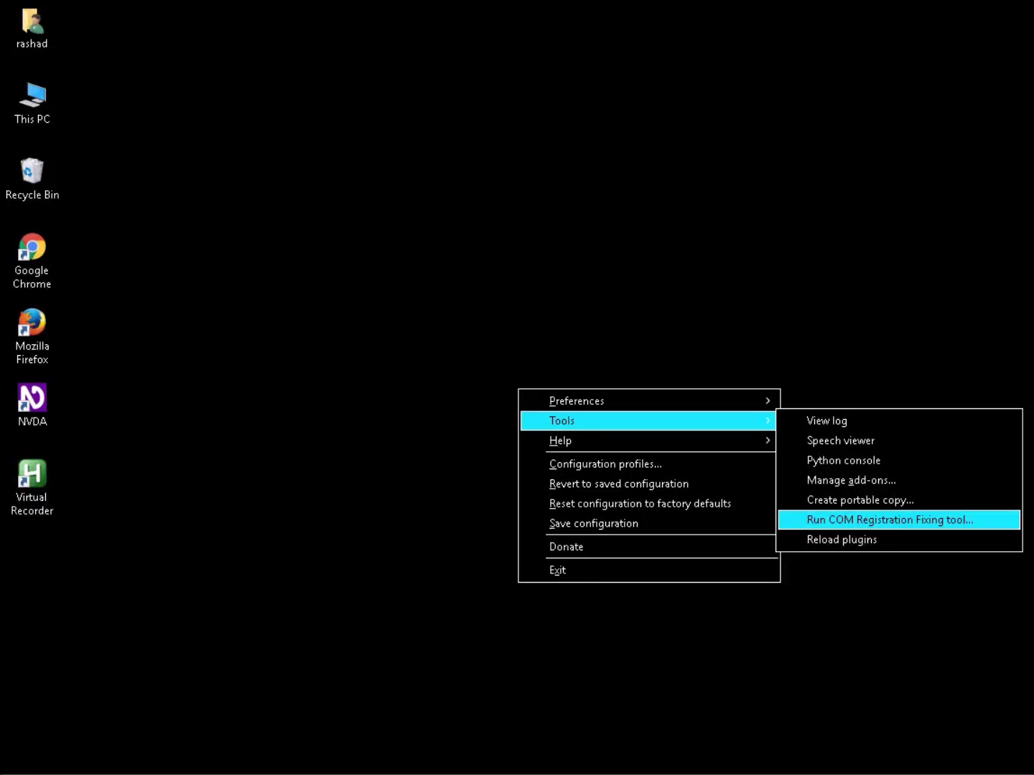
key(Up)
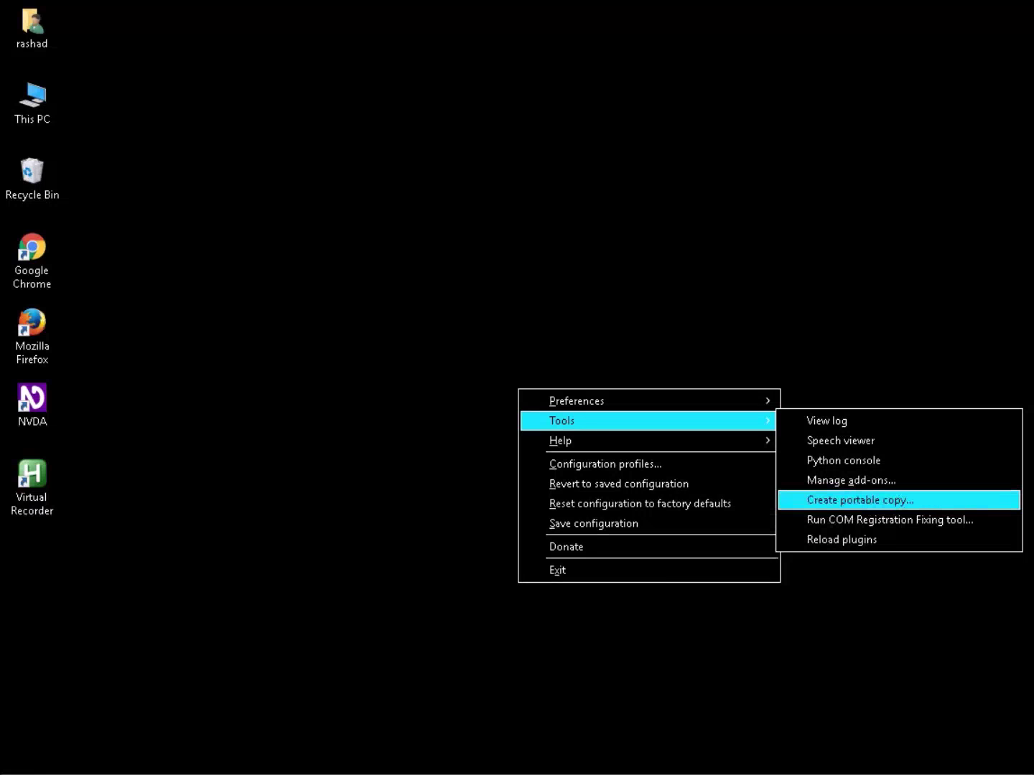
key(Return)
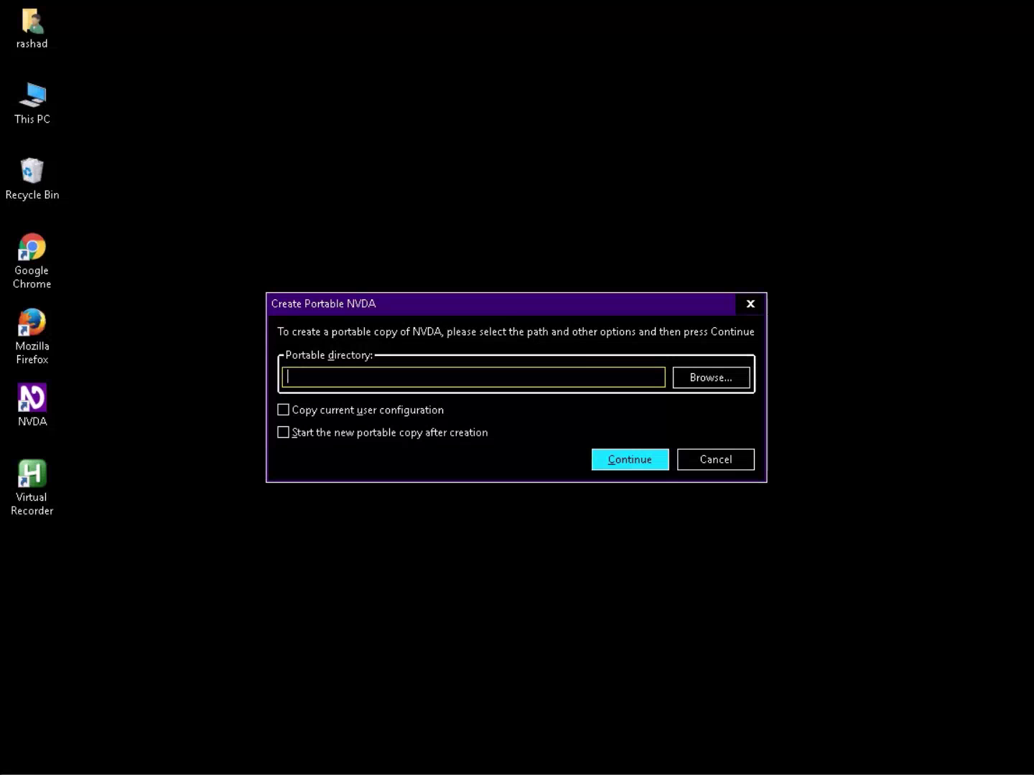
Step: Browse for the portable directory and expand the windows10 (C:) drive in the folder tree
key(Tab)
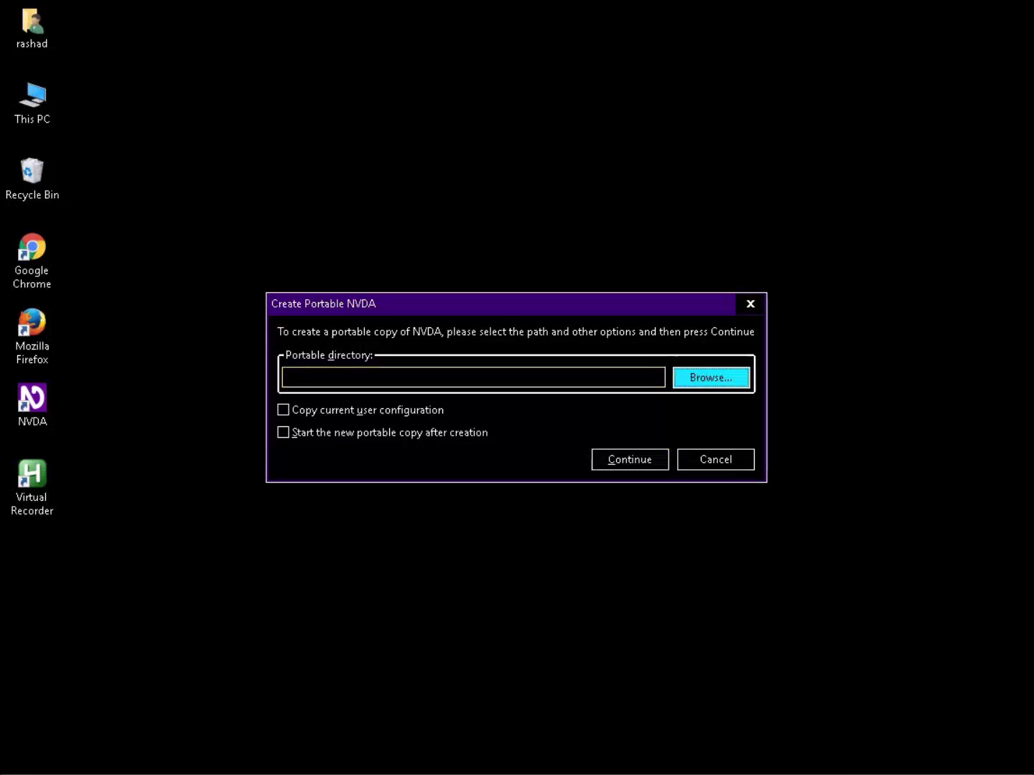
key(space)
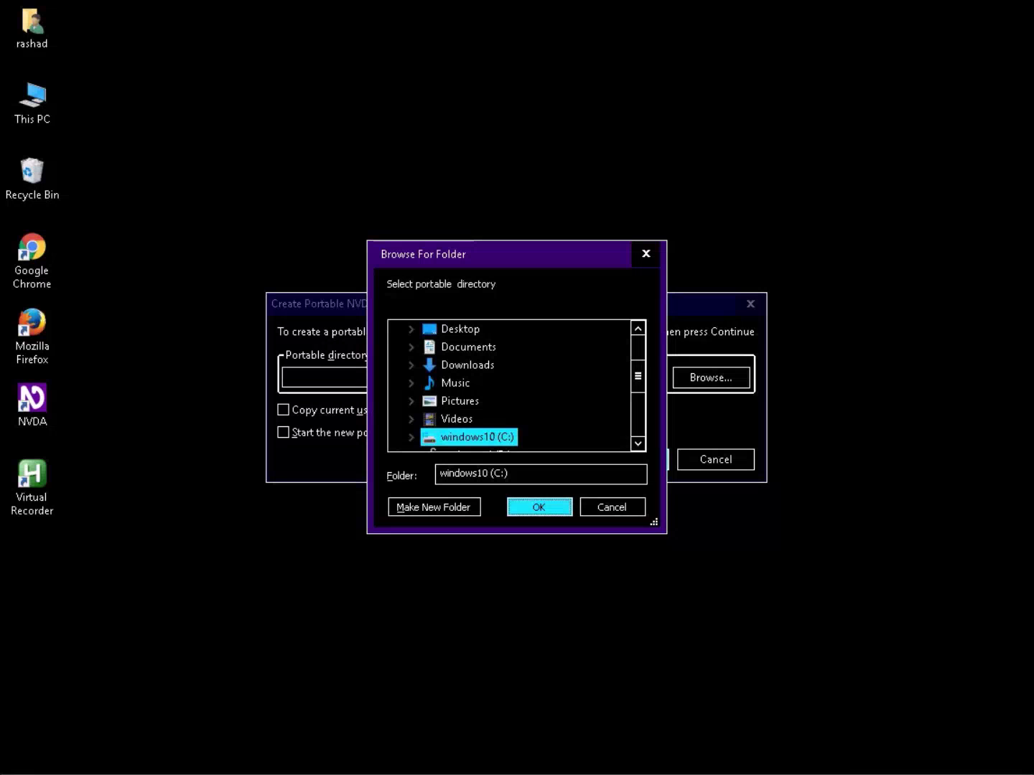
key(Tab)
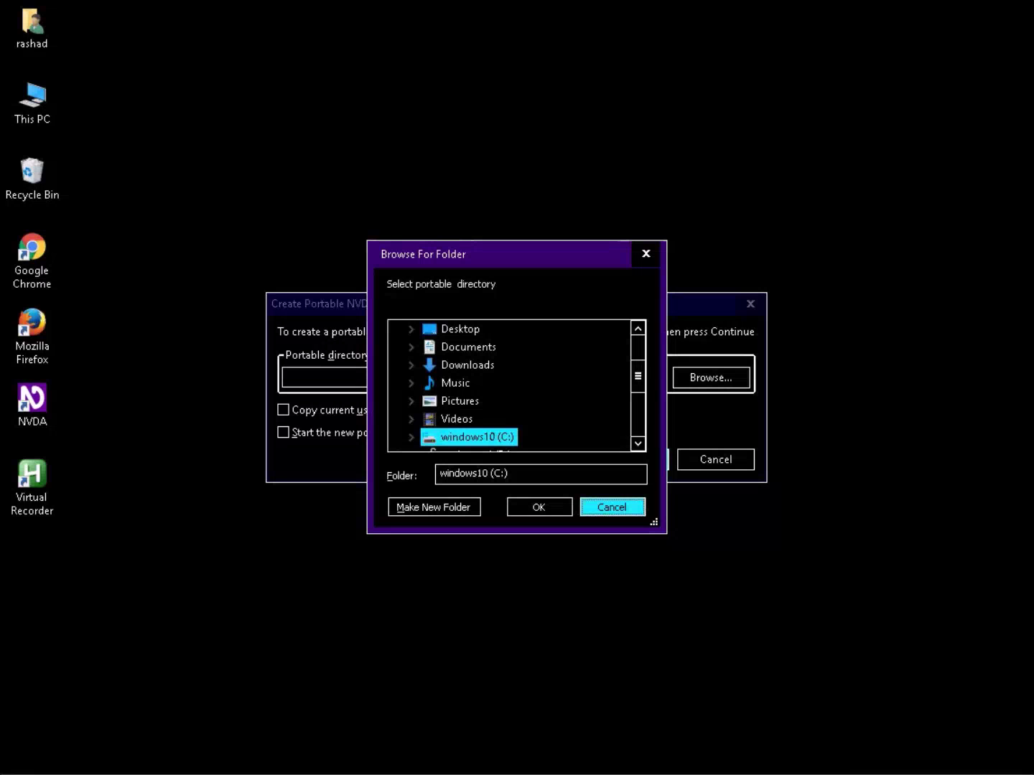
key(shift+Tab)
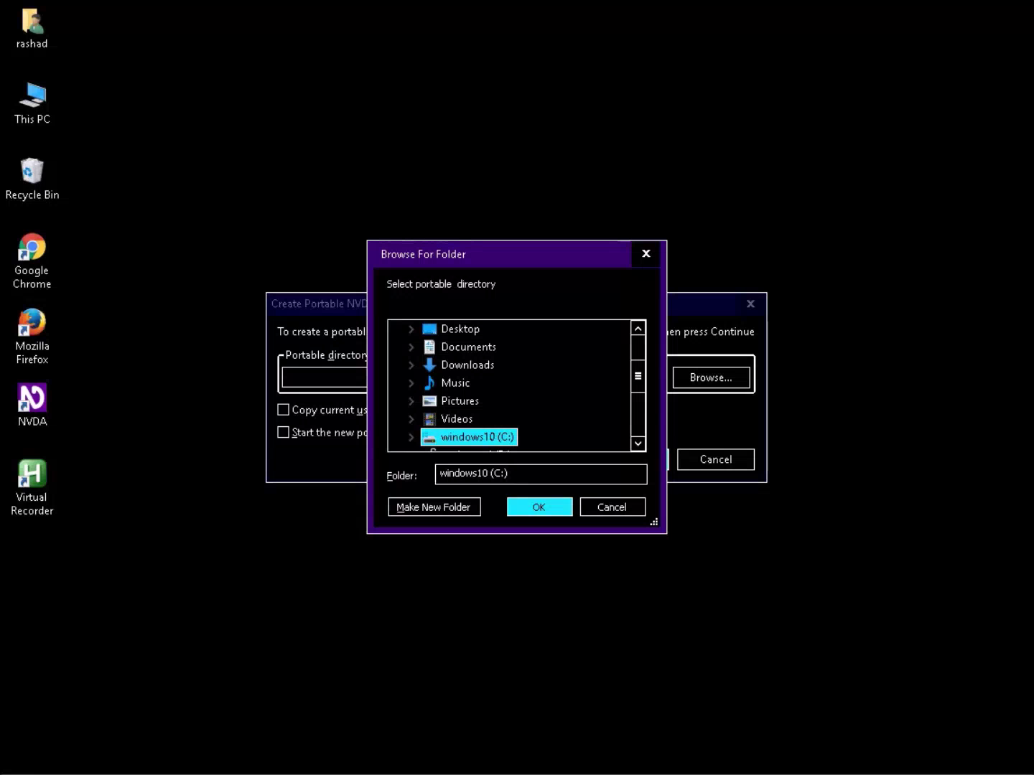
key(Right)
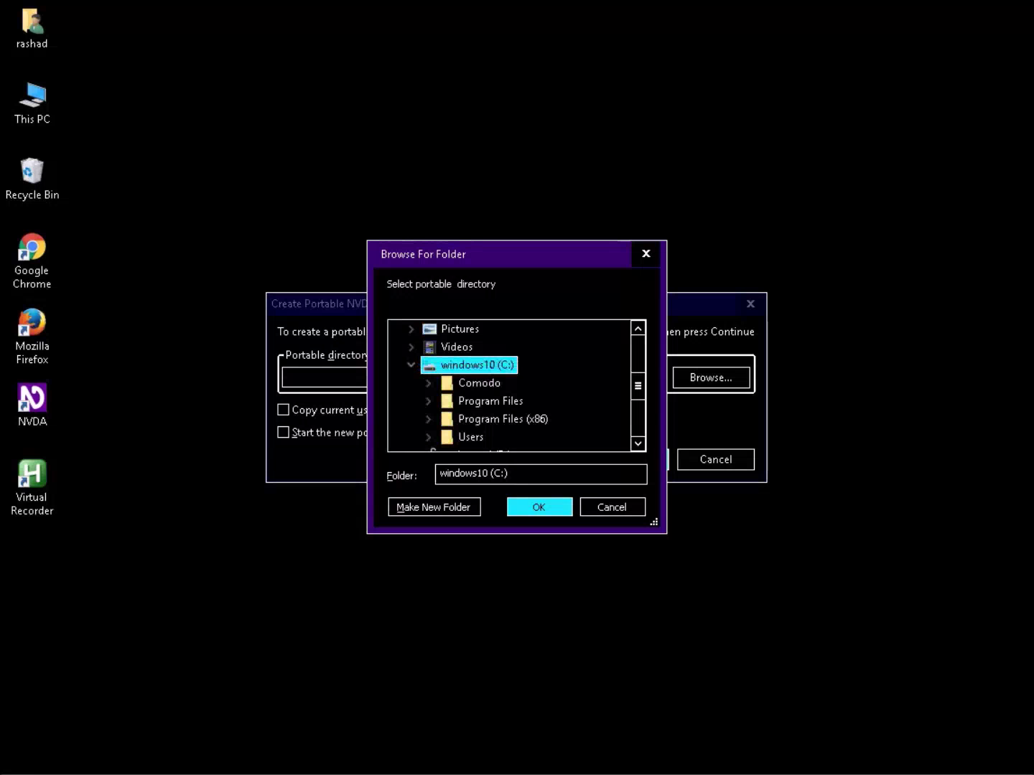
Step: Make a new folder named "NVDA portable copy" on the C: drive and accept it as the portable directory
key(Tab)
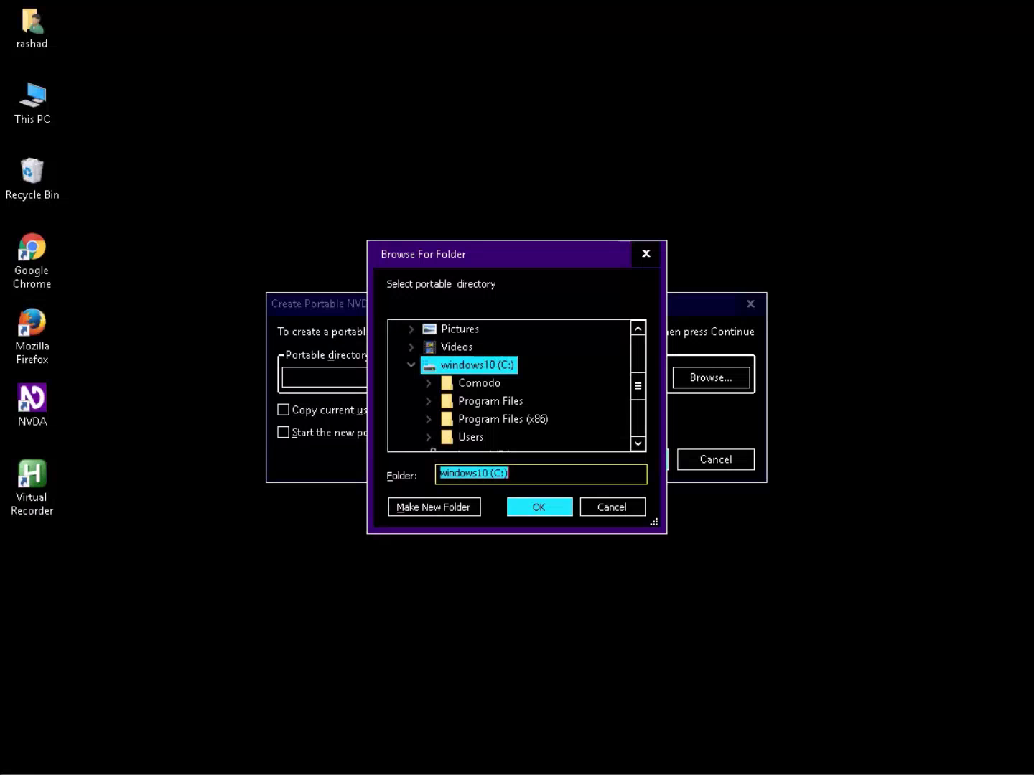
key(Tab)
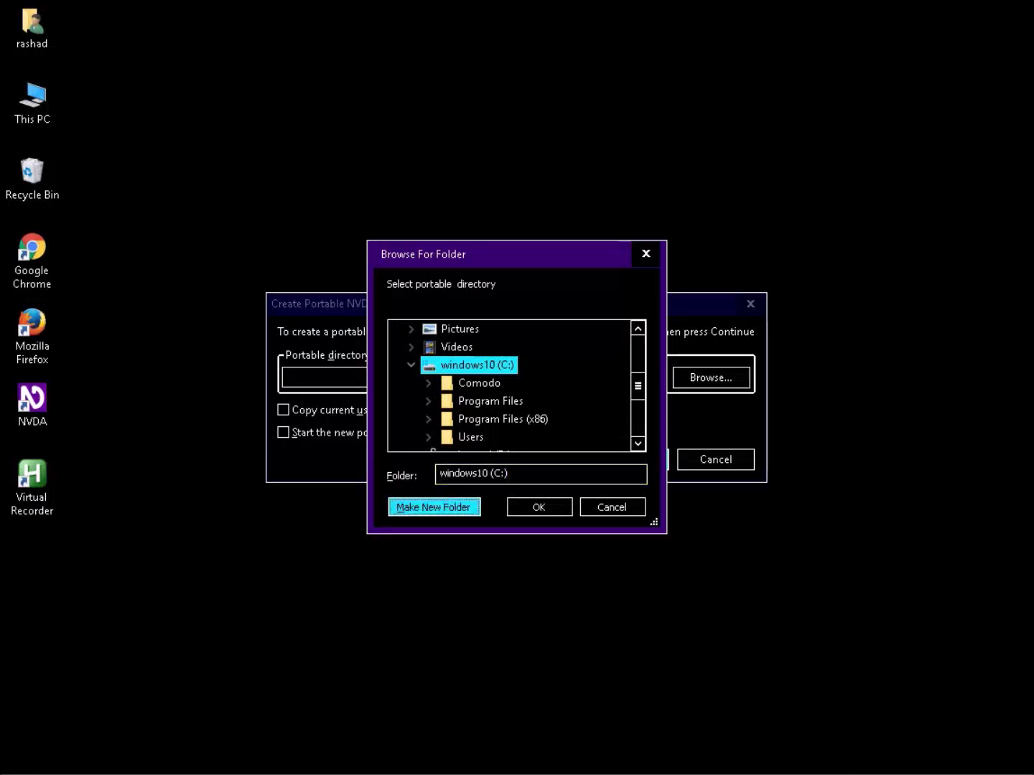
key(space)
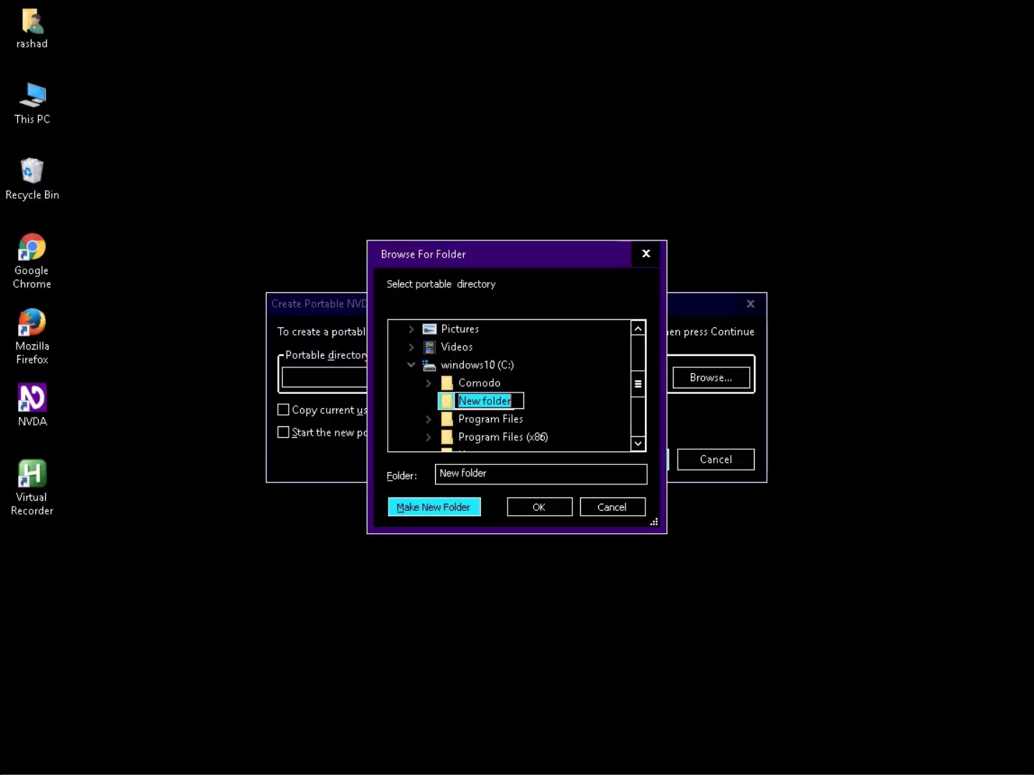
text(N)
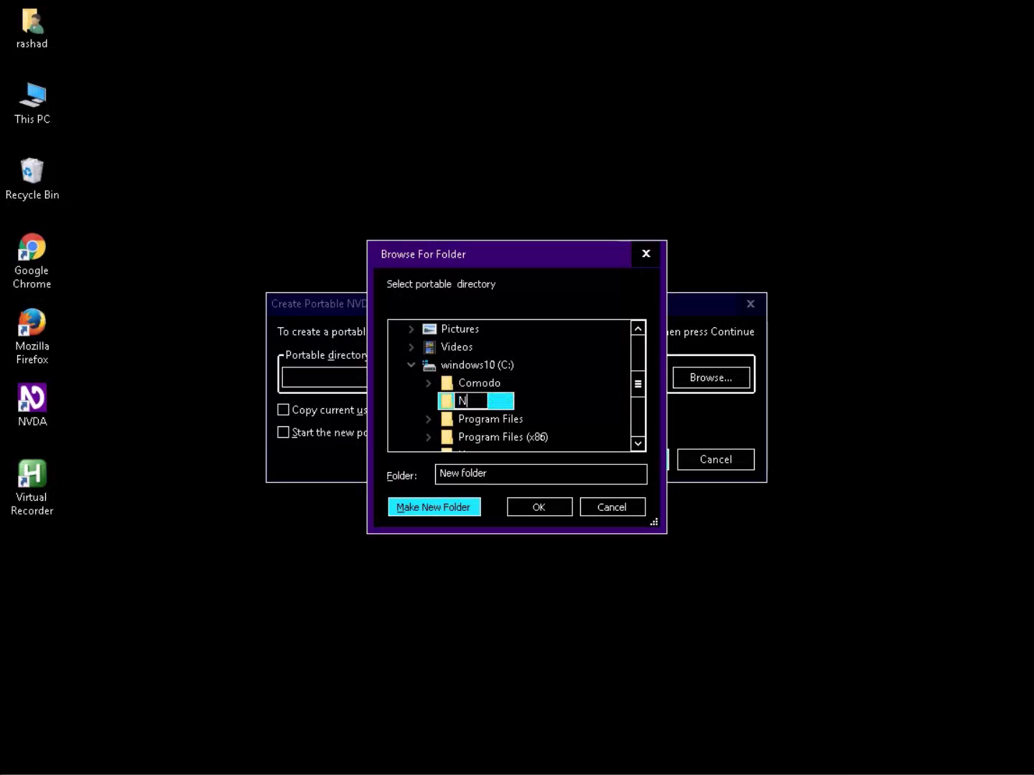
text(VDA portable copy)
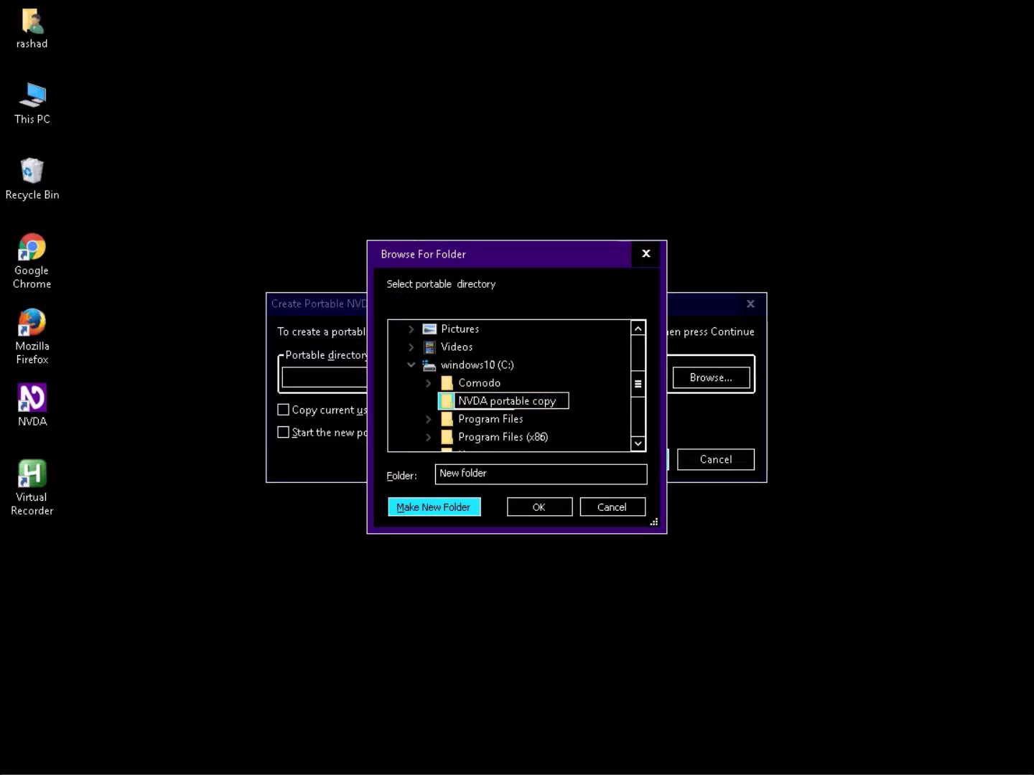
key(Return)
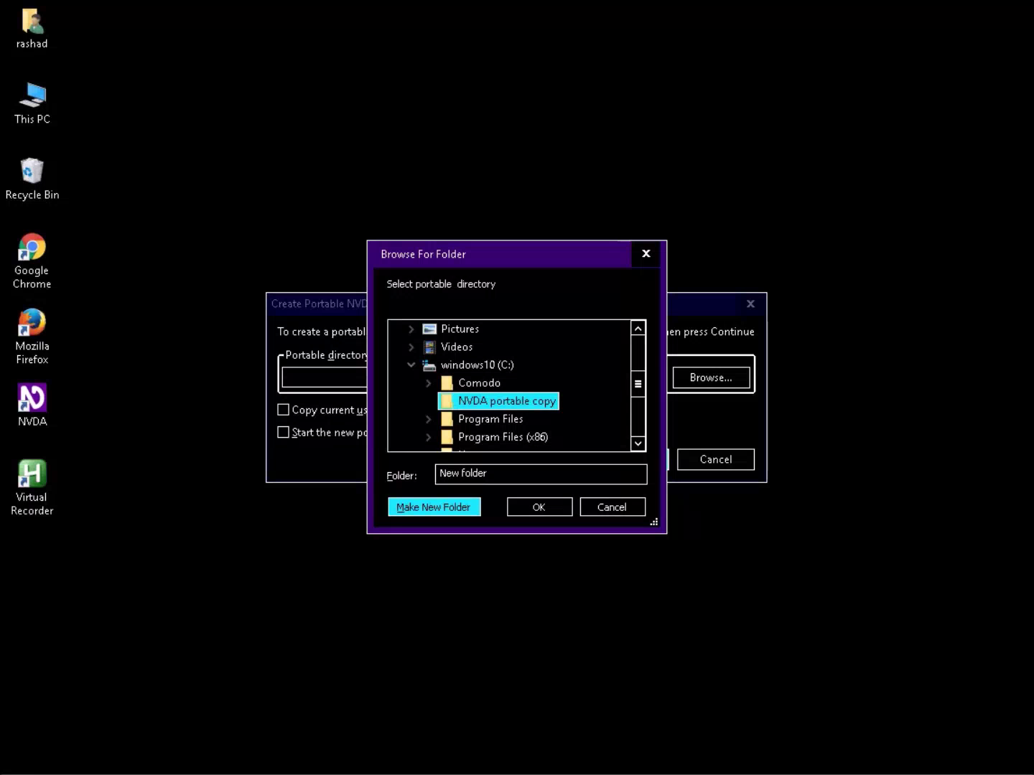
key(Tab)
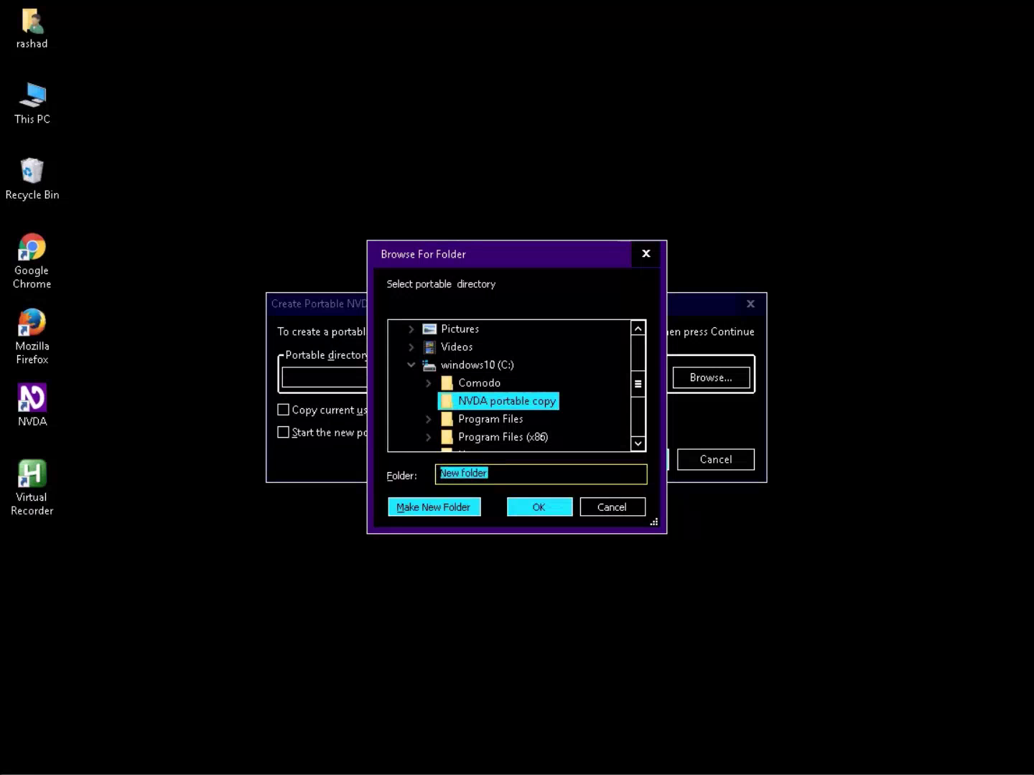
key(Tab)
key(Return)
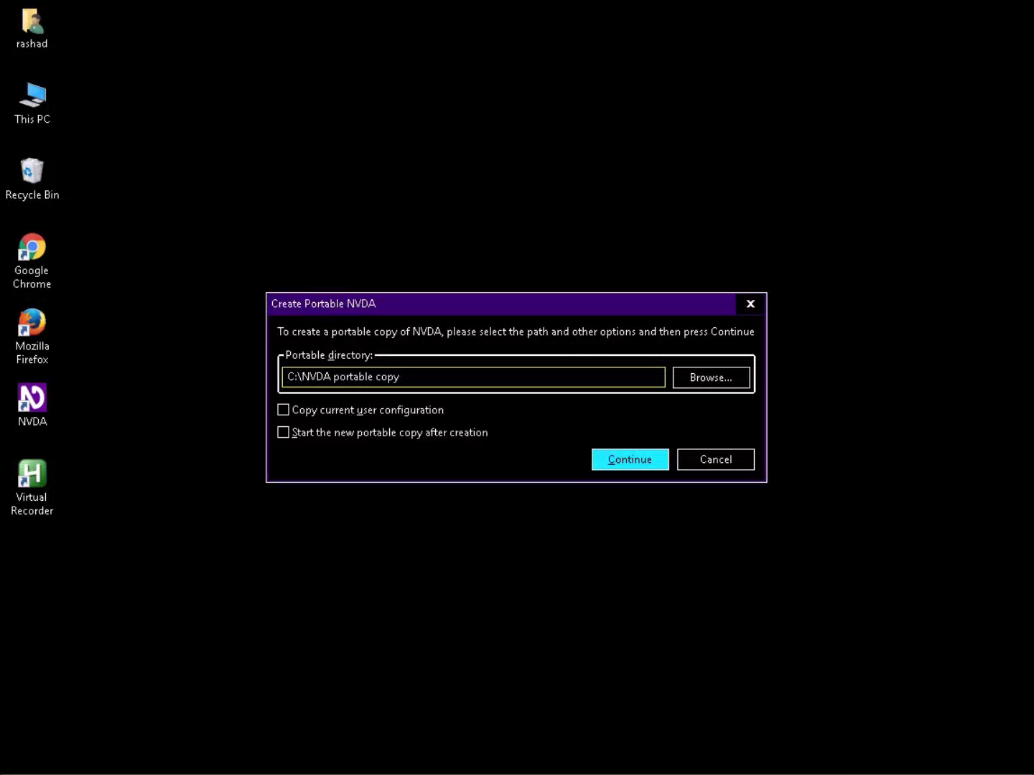
Step: Include the current user configuration and create the portable copy without starting it after creation
key(Tab)
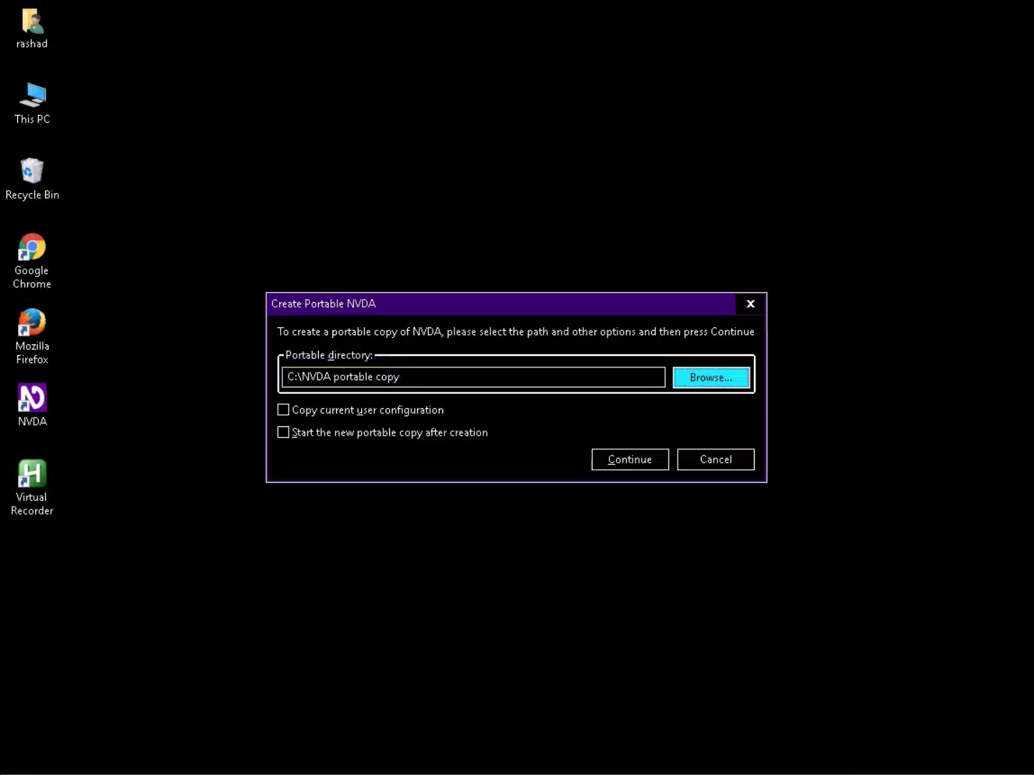
key(Tab)
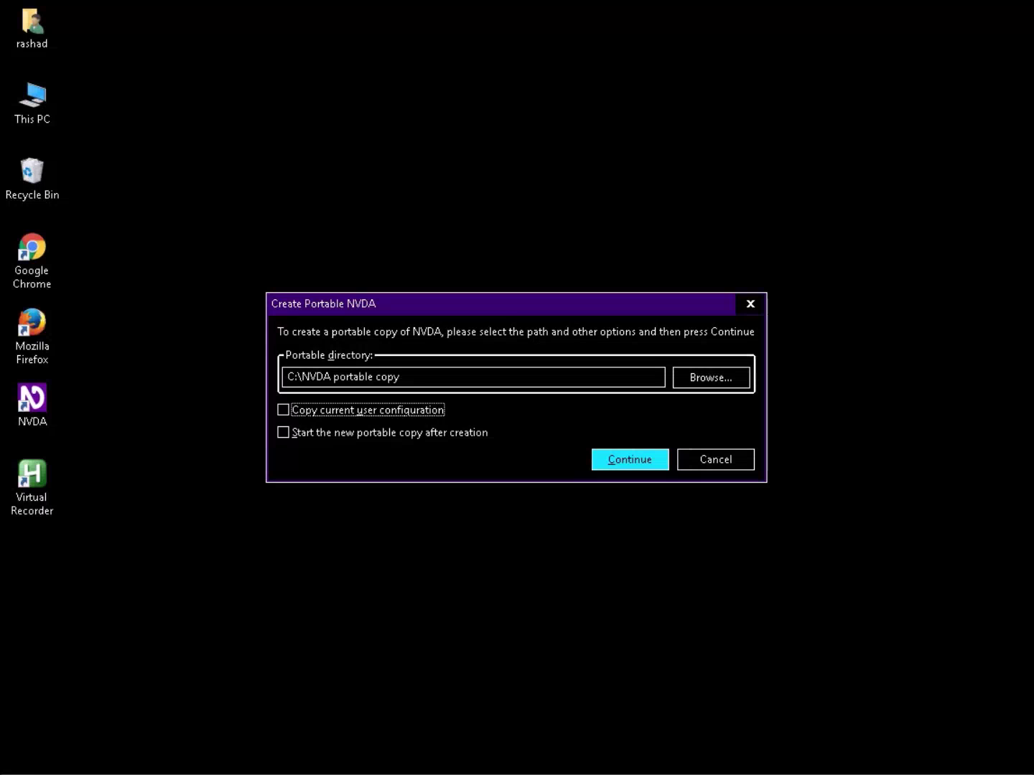
key(space)
key(Tab)
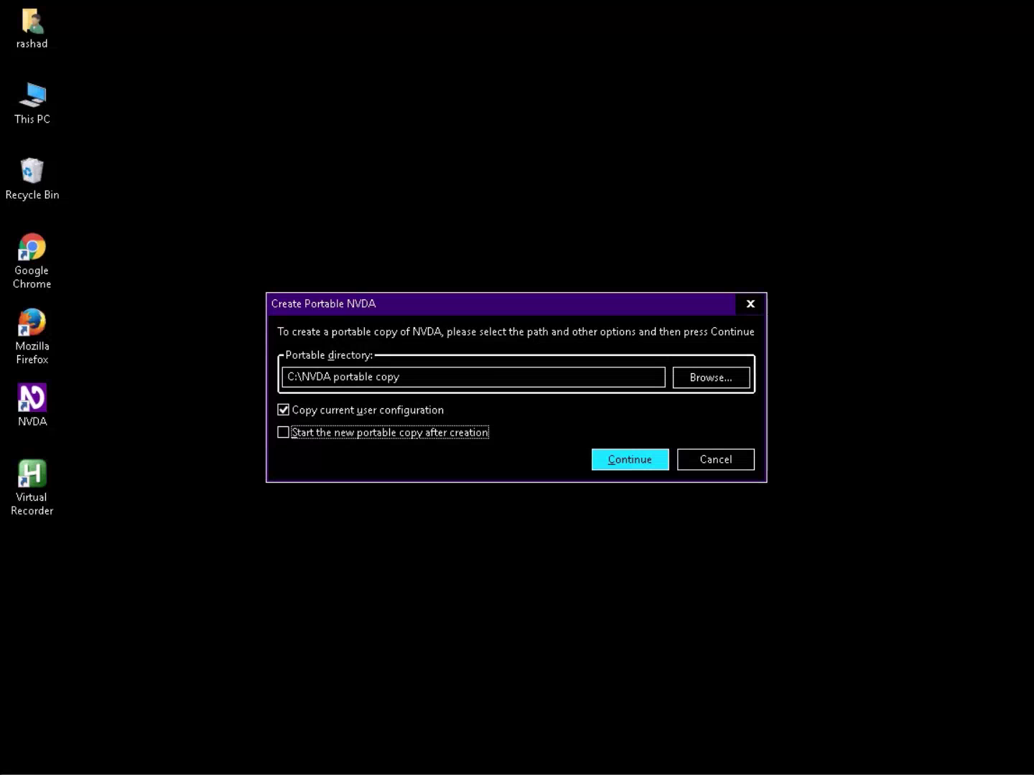
key(Tab)
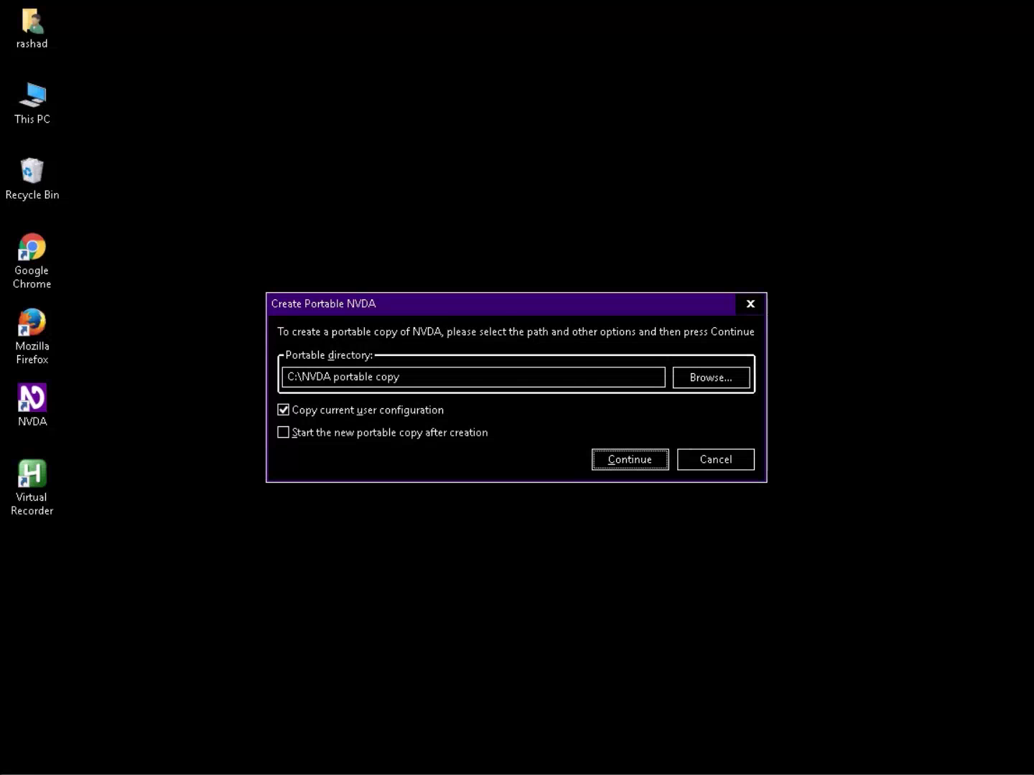
key(Return)
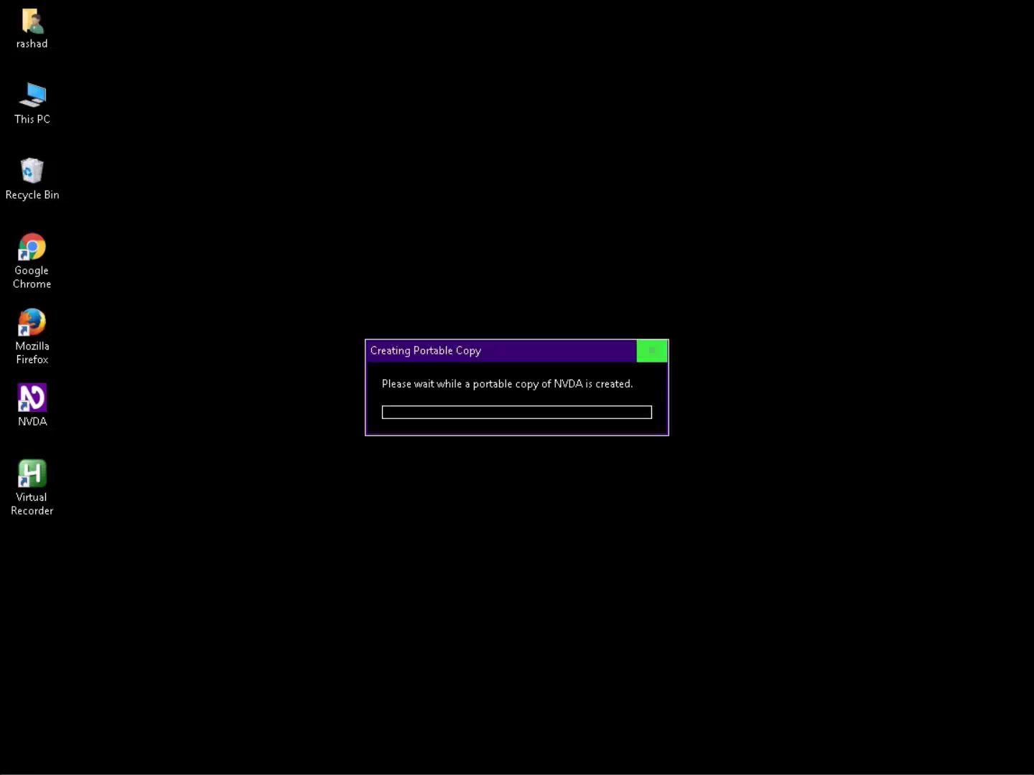
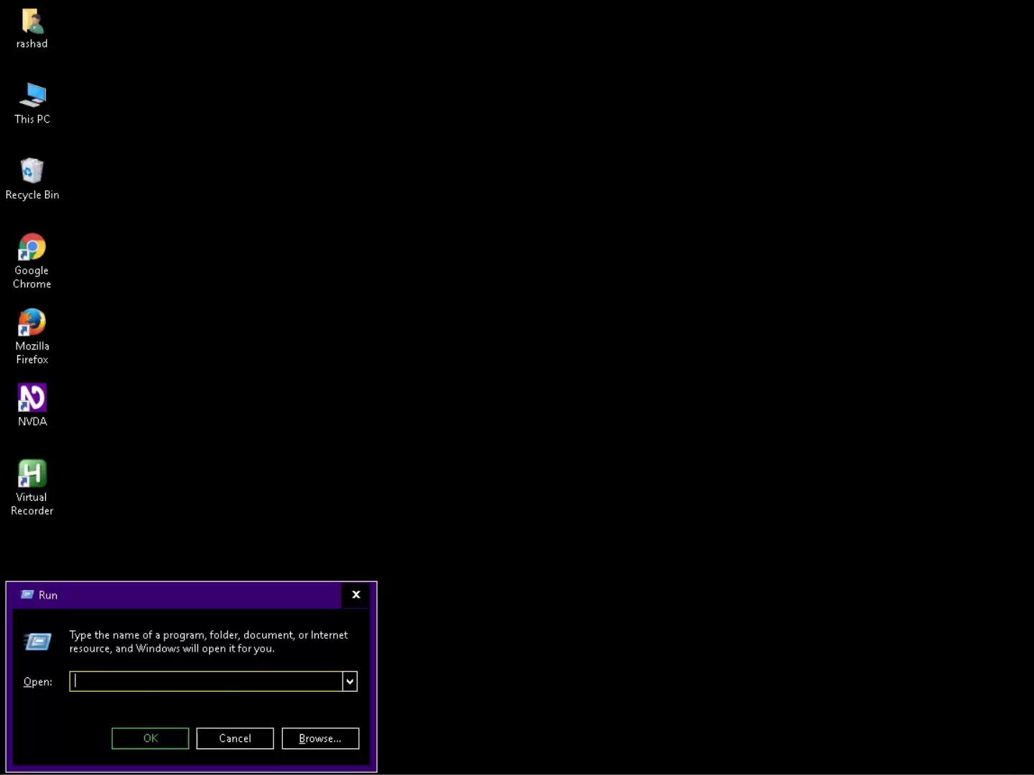
Step: Open the folder c:\NVDA portable copy from the Run dialog
text(c:\)
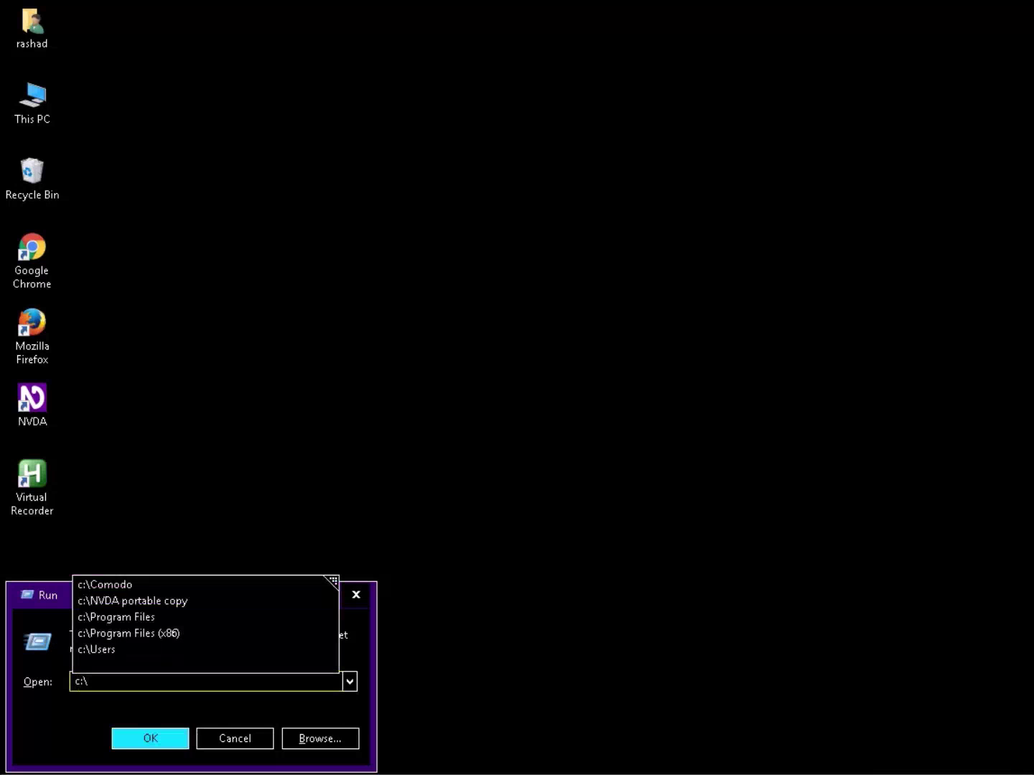
text(NVDA po)
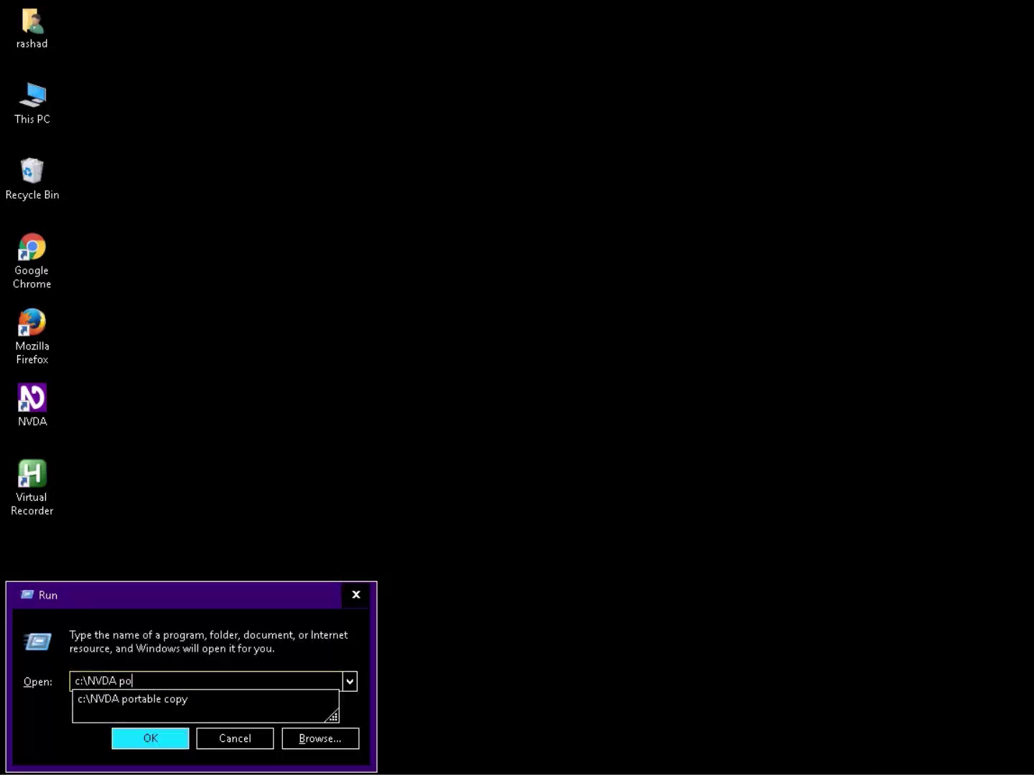
text(rtable copy)
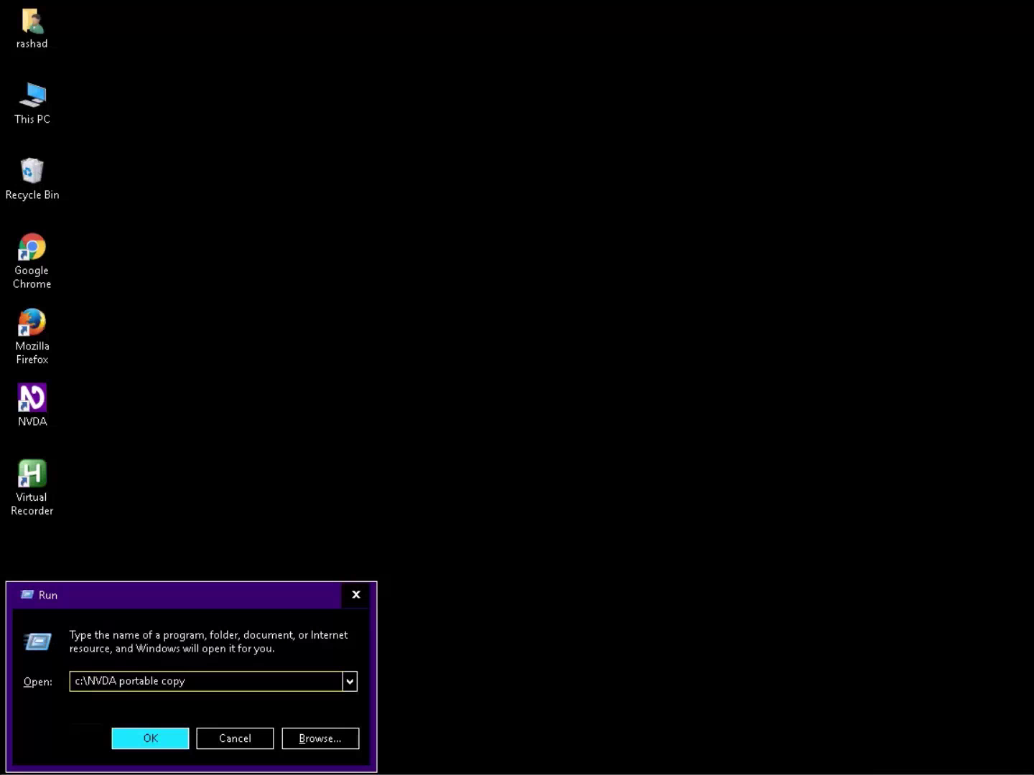
key(Return)
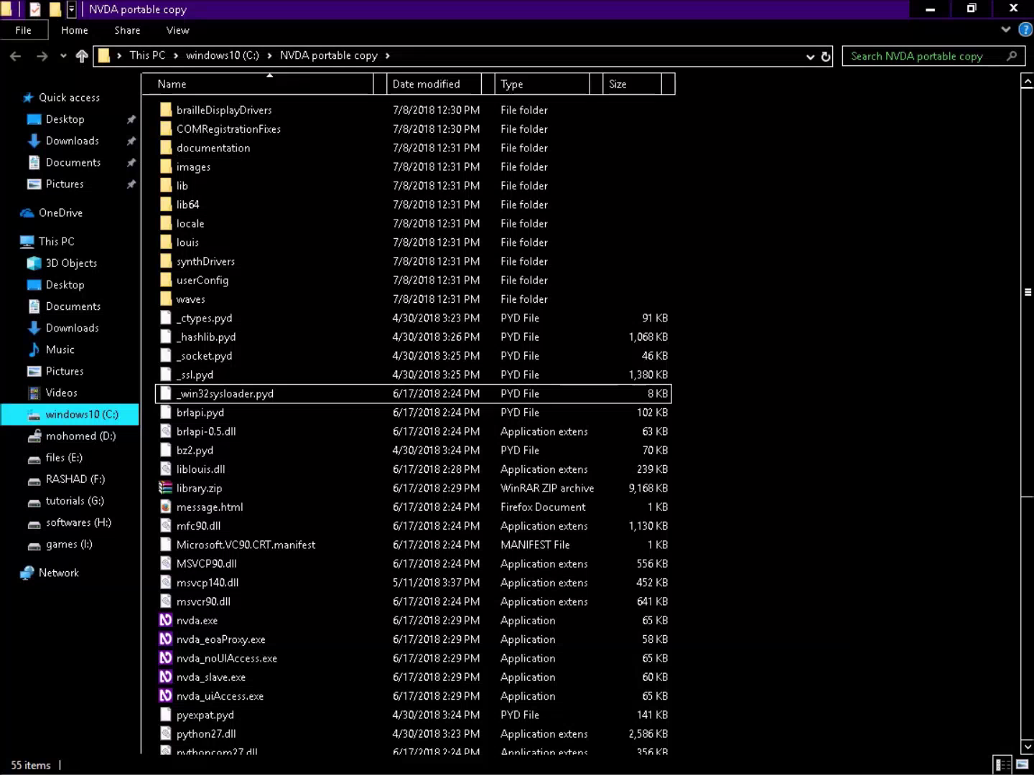
Step: Select nvda.exe in the portable copy folder and close the folder window
key(n)
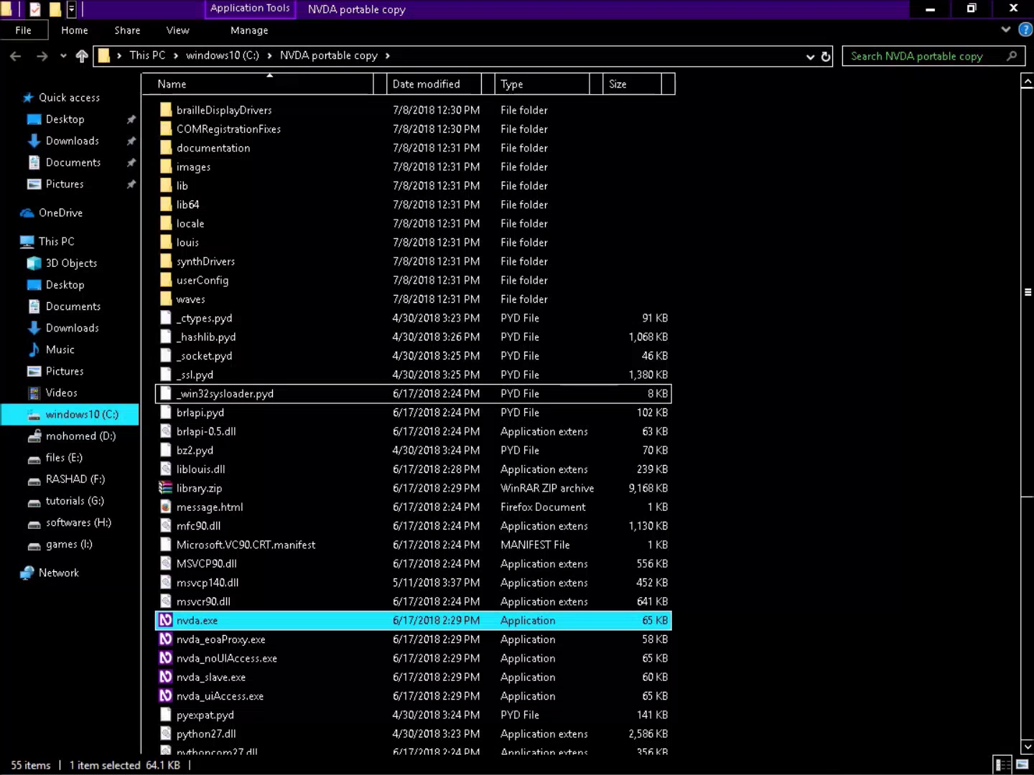
key(Up)
key(Down)
key(alt+F4)
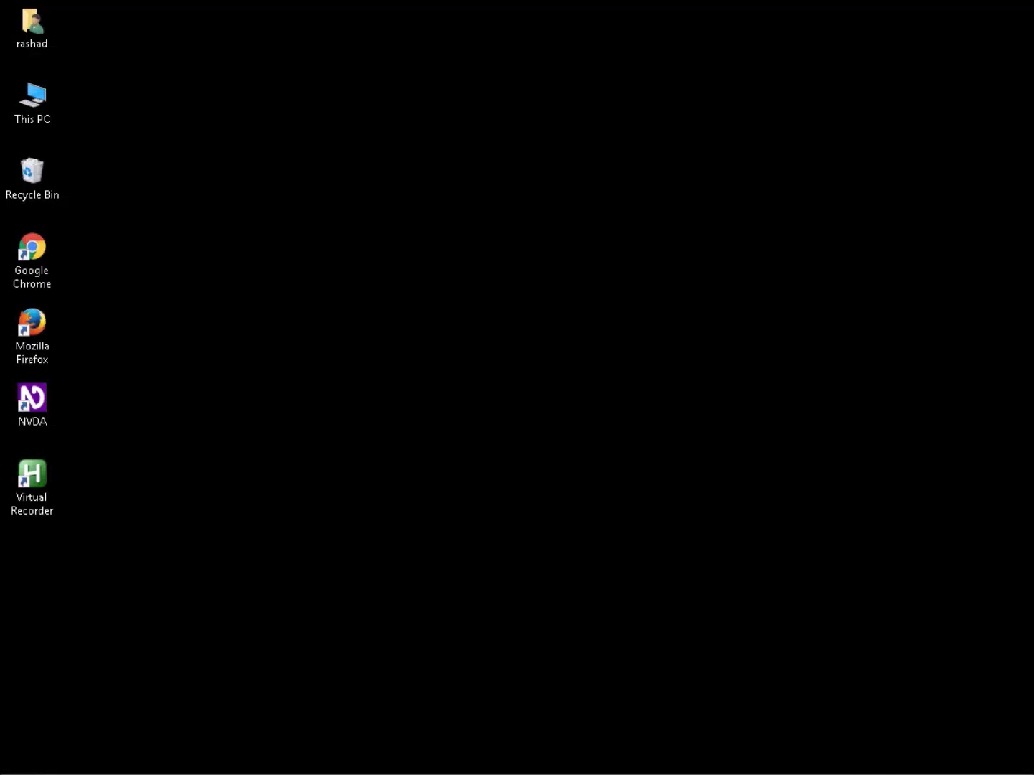
Step: Start the Install NVDA tool from the running portable copy and continue the installation with the preset options
key(Insert+n)
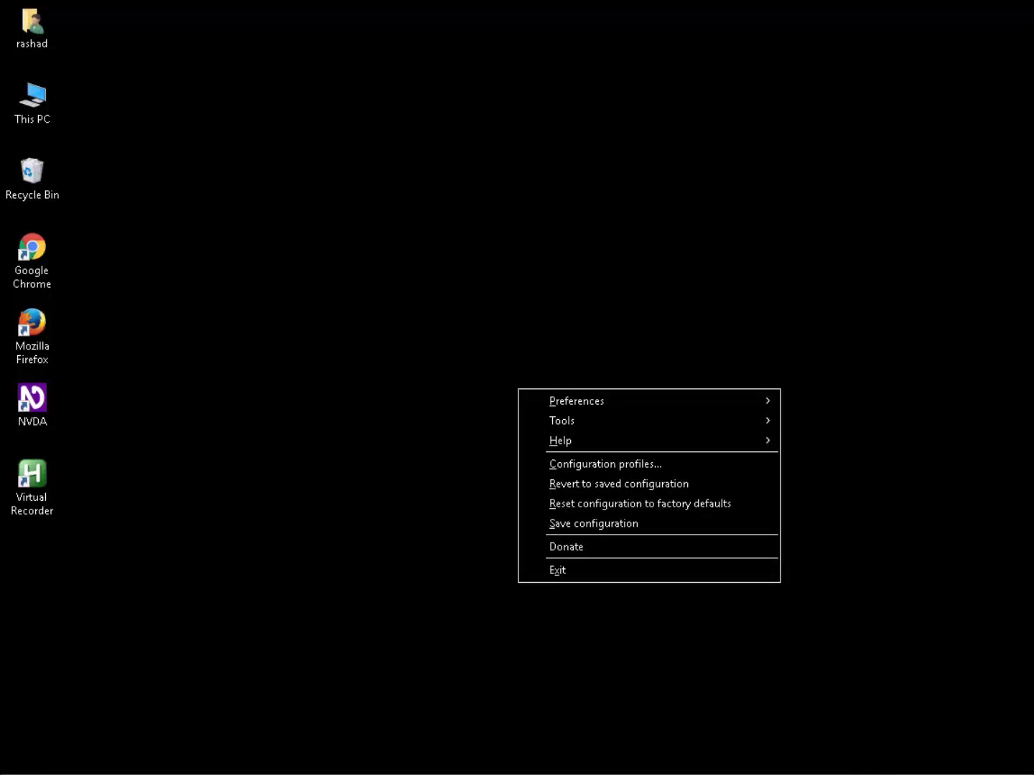
key(Down)
key(Down)
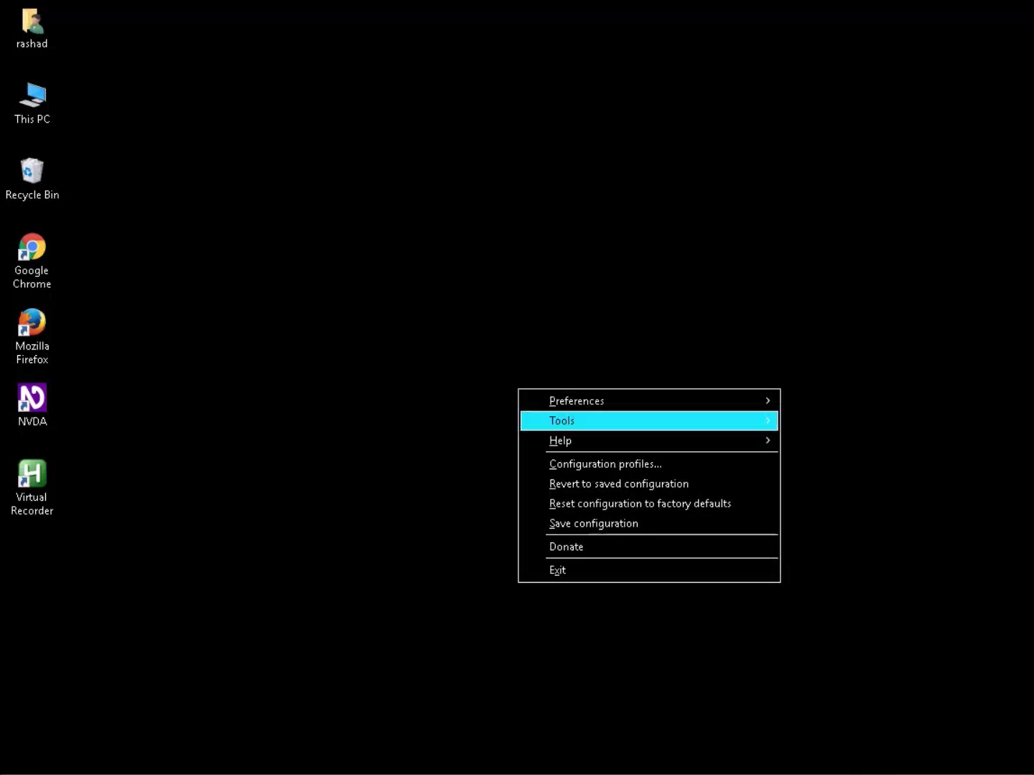
key(Right)
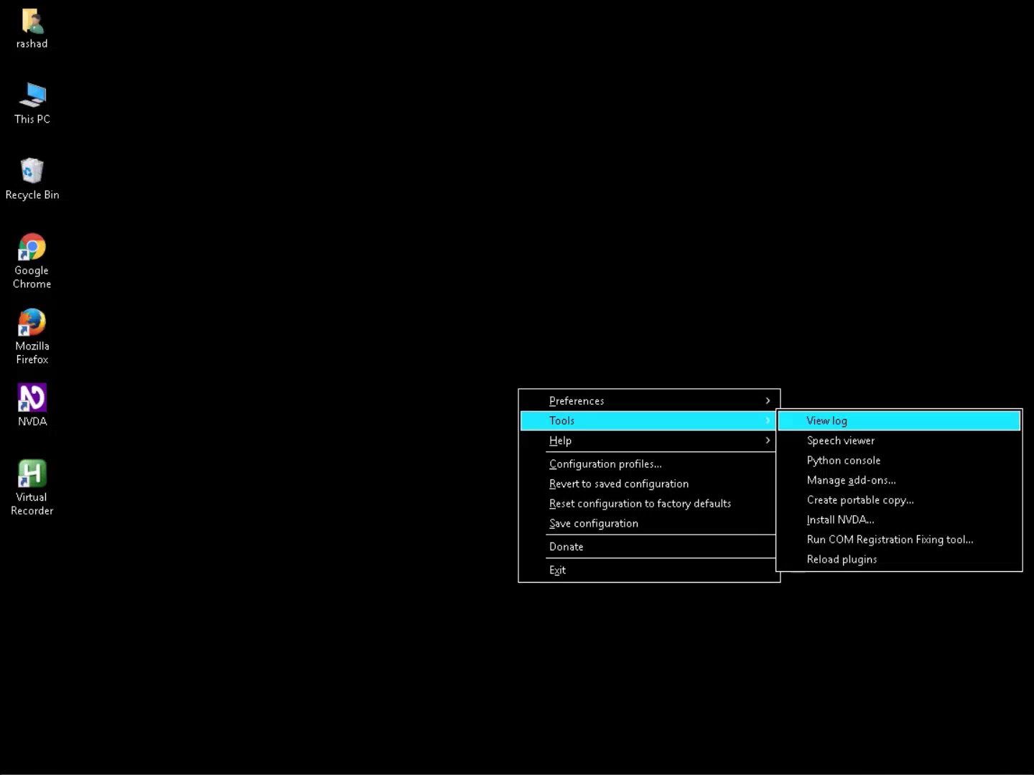
key(Up)
key(Up)
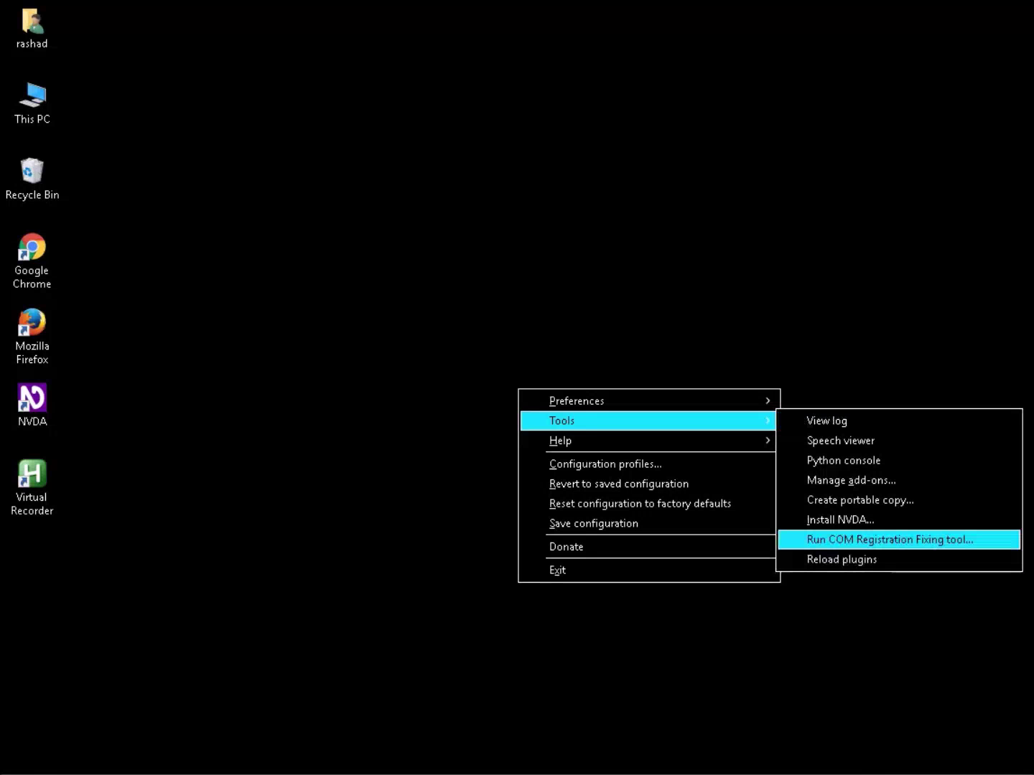
key(Up)
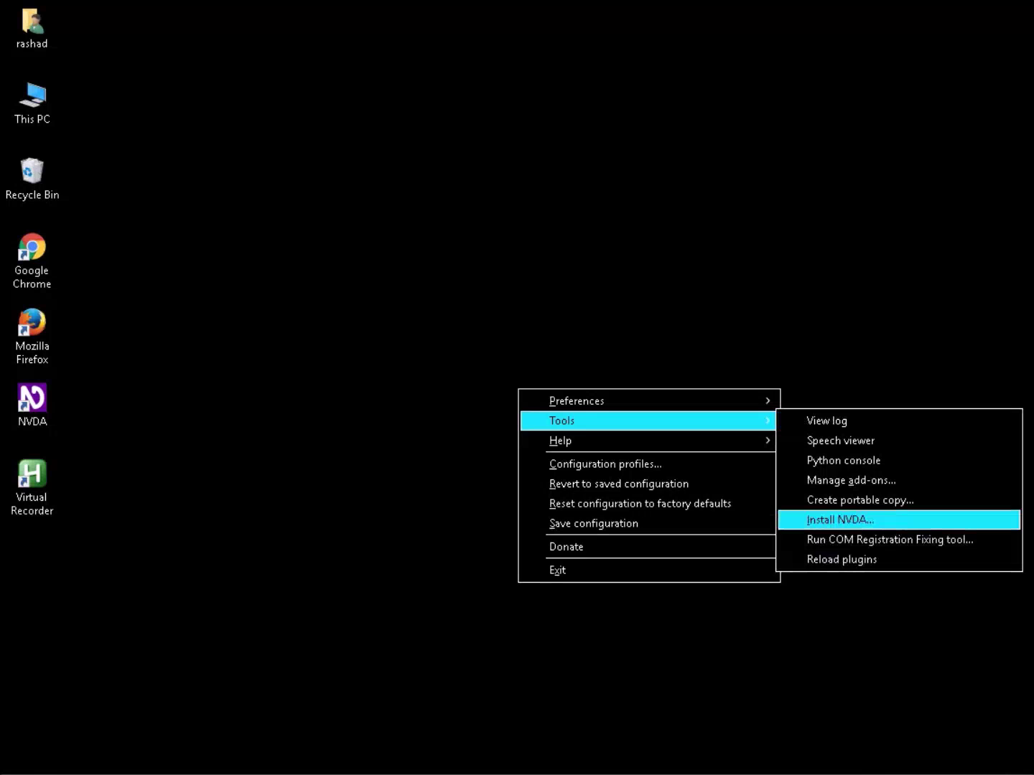
key(Return)
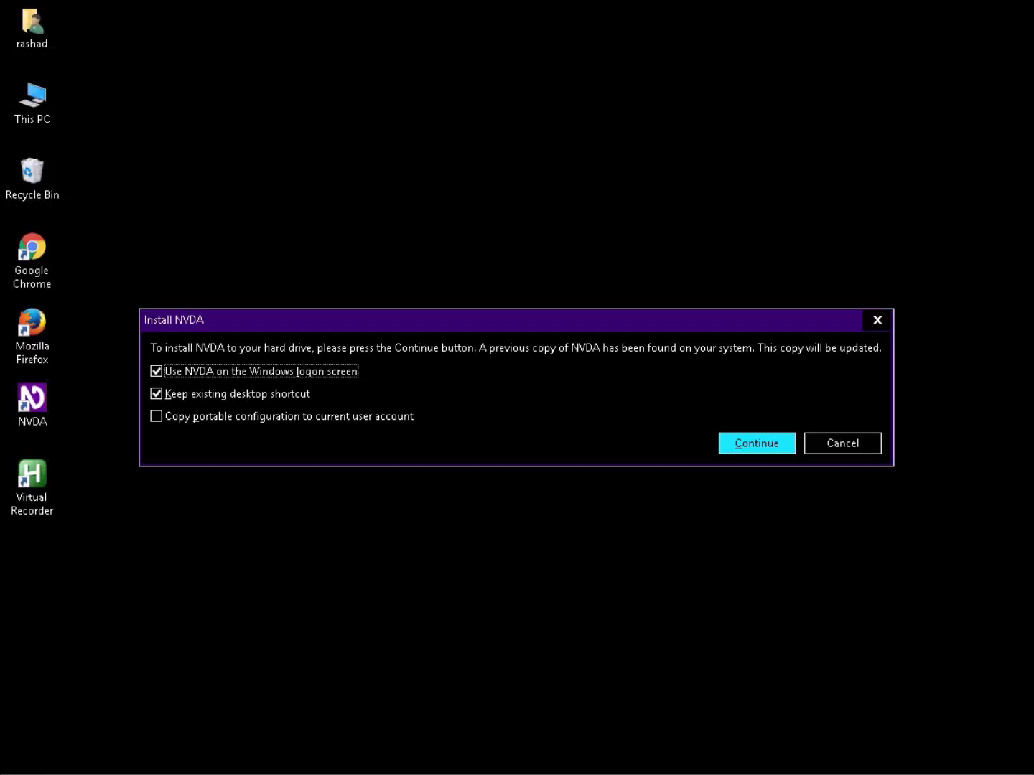
key(Return)
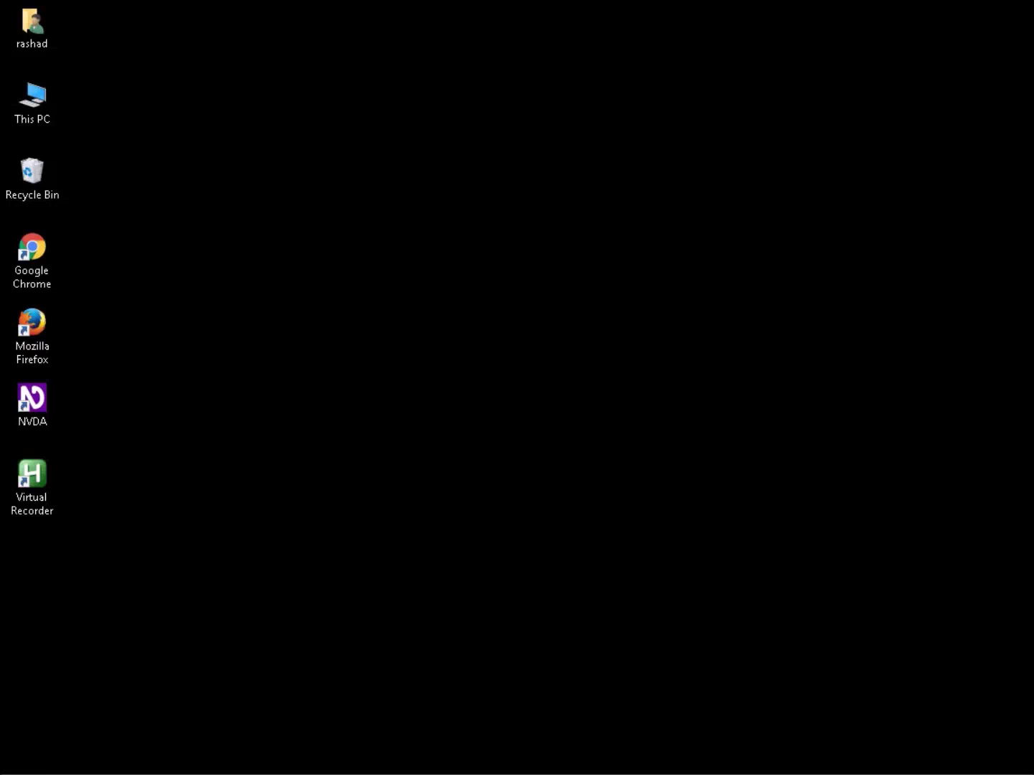